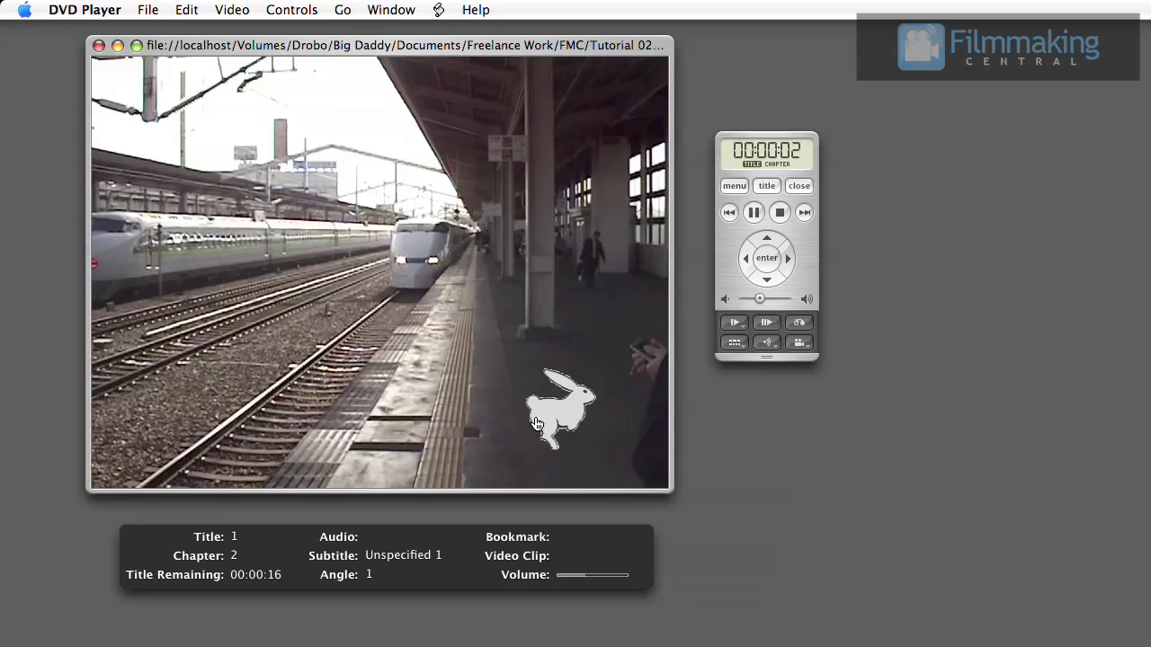
# Step: Select the white rabbit subtitle button in DVD Player while the train clip plays
pyautogui.click(556, 418)
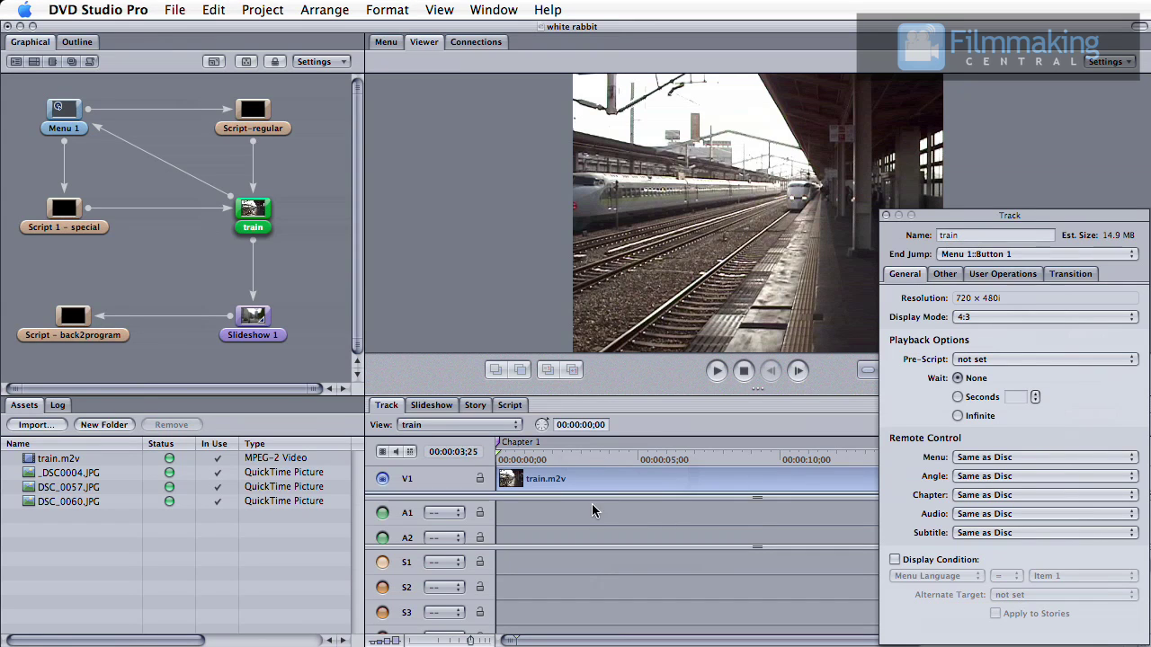
# Step: Add a chapter marker at 00:00:03;00 on the train track and name it startPics
pyautogui.press('Home')
pyautogui.click(576, 443)
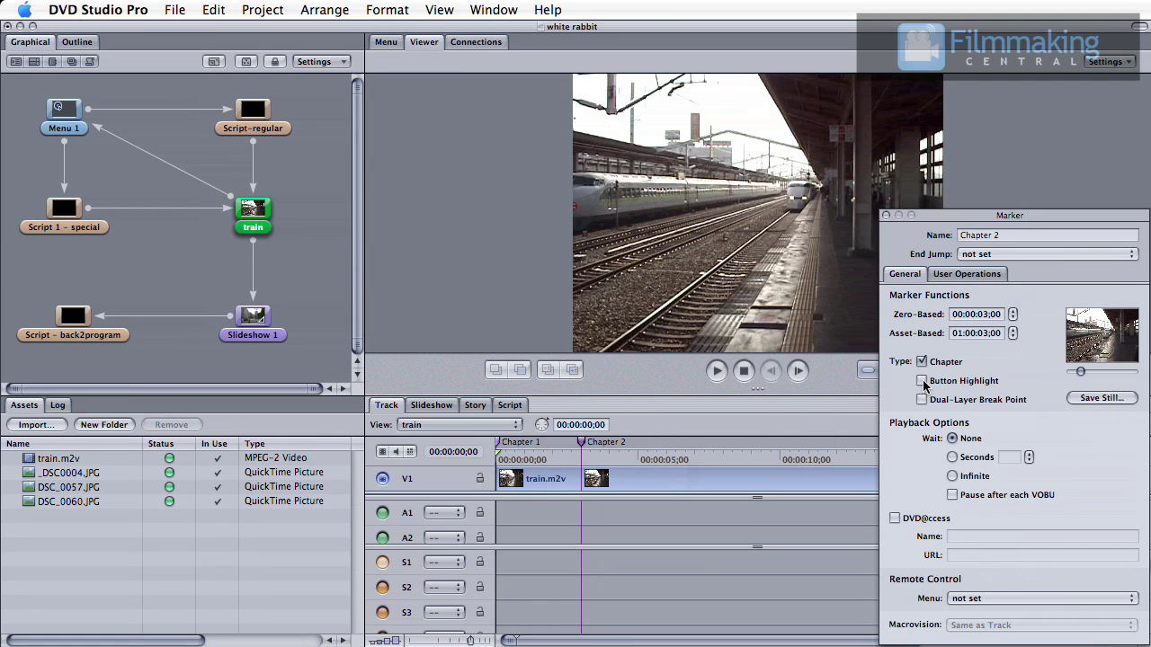
pyautogui.tripleClick(1012, 235)
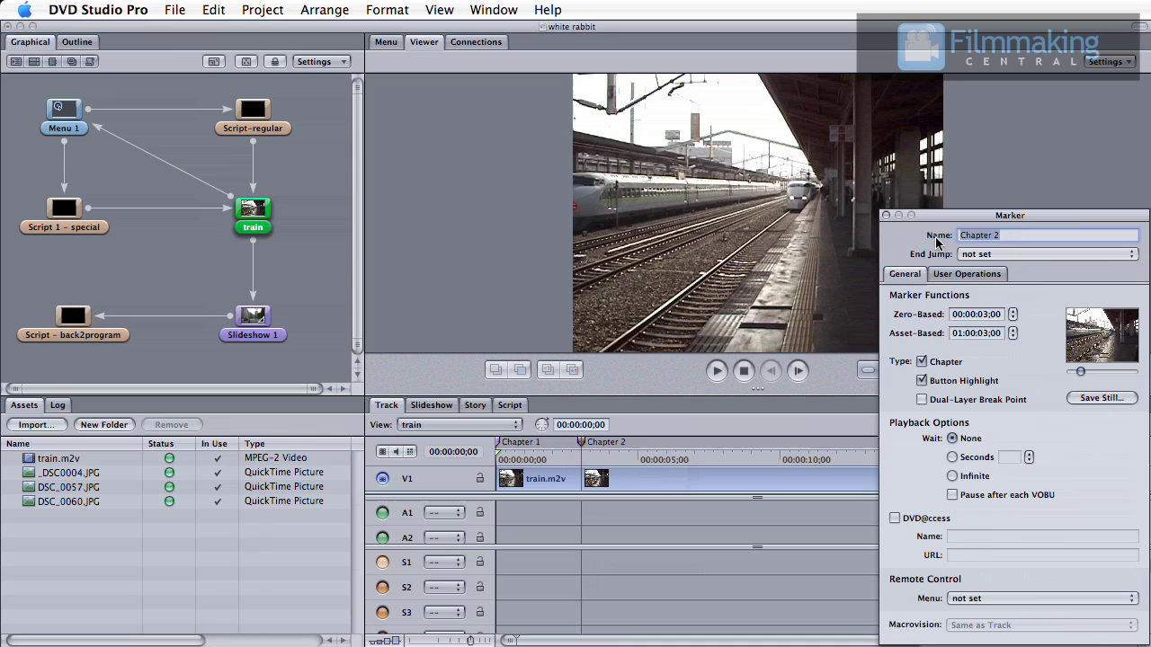
pyautogui.write('startPics')
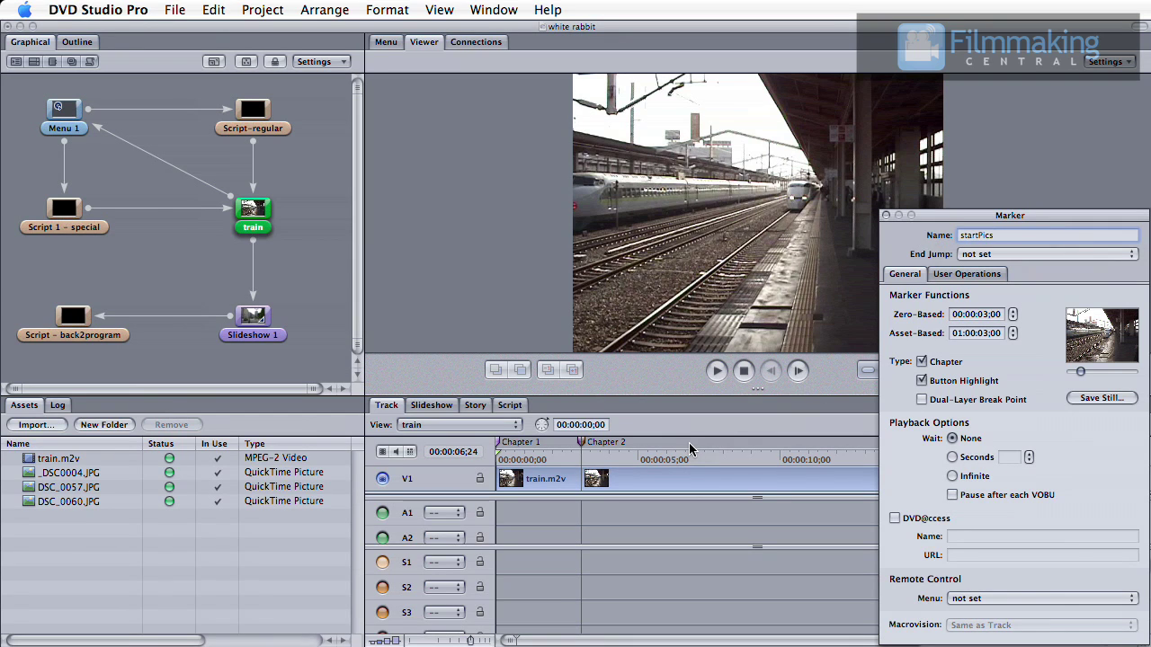
pyautogui.click(767, 448)
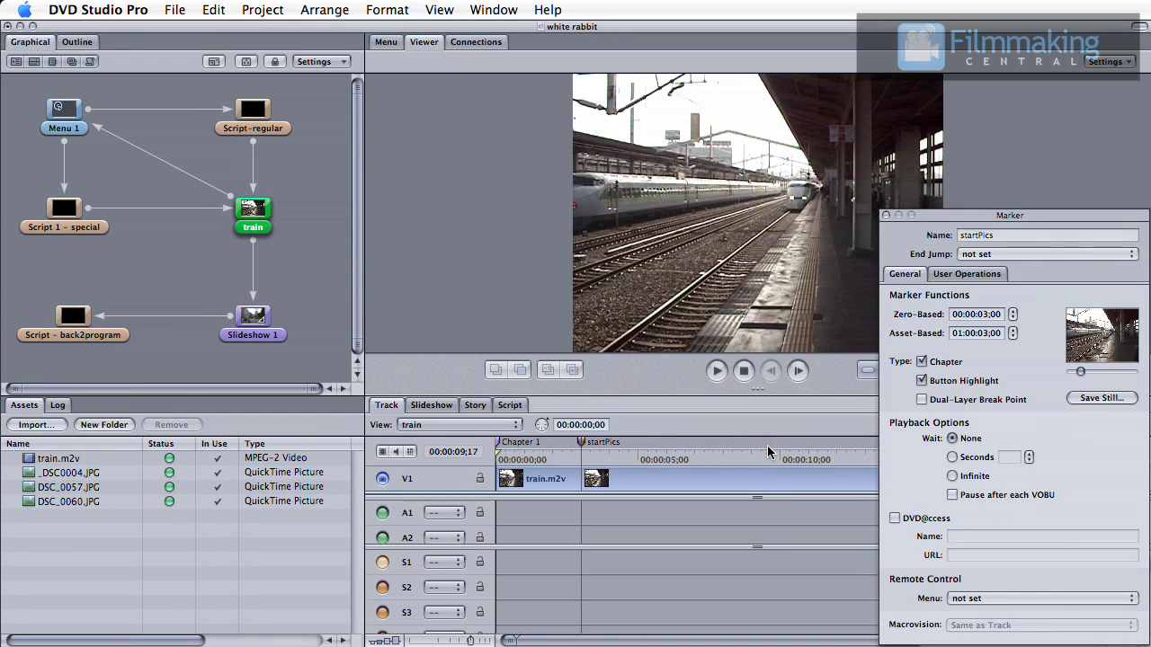
# Step: Add a button-highlight, non-chapter marker at 00:00:09;15 named endPics
pyautogui.click(767, 445)
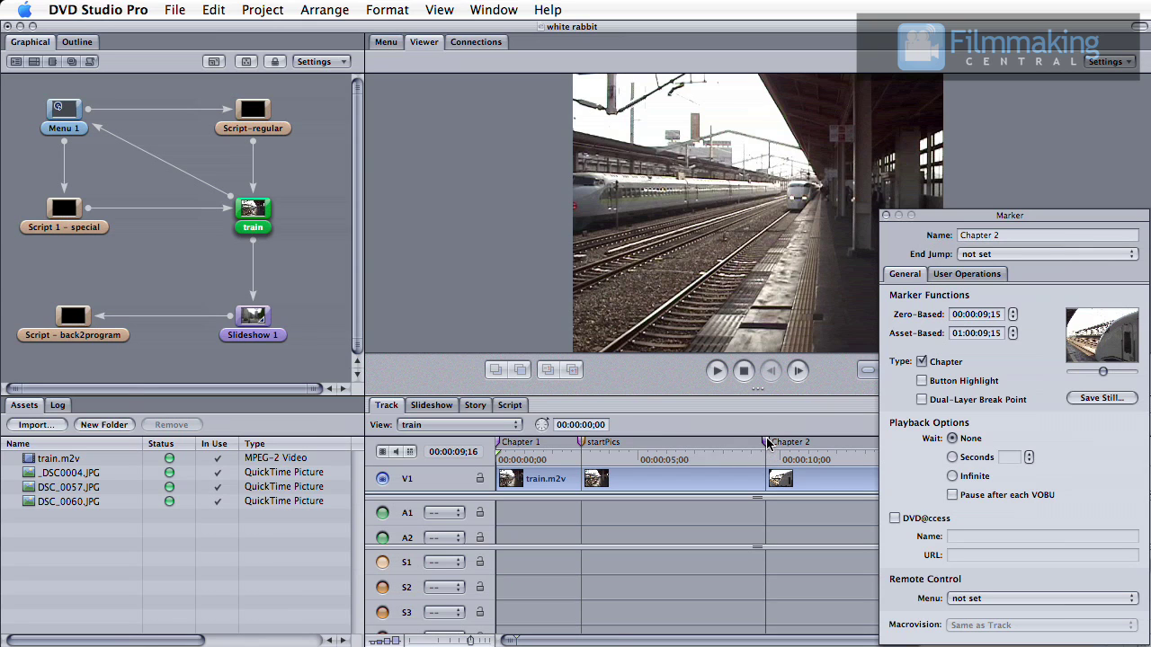
pyautogui.click(921, 382)
pyautogui.click(922, 361)
pyautogui.moveTo(1017, 236); pyautogui.dragTo(932, 235)
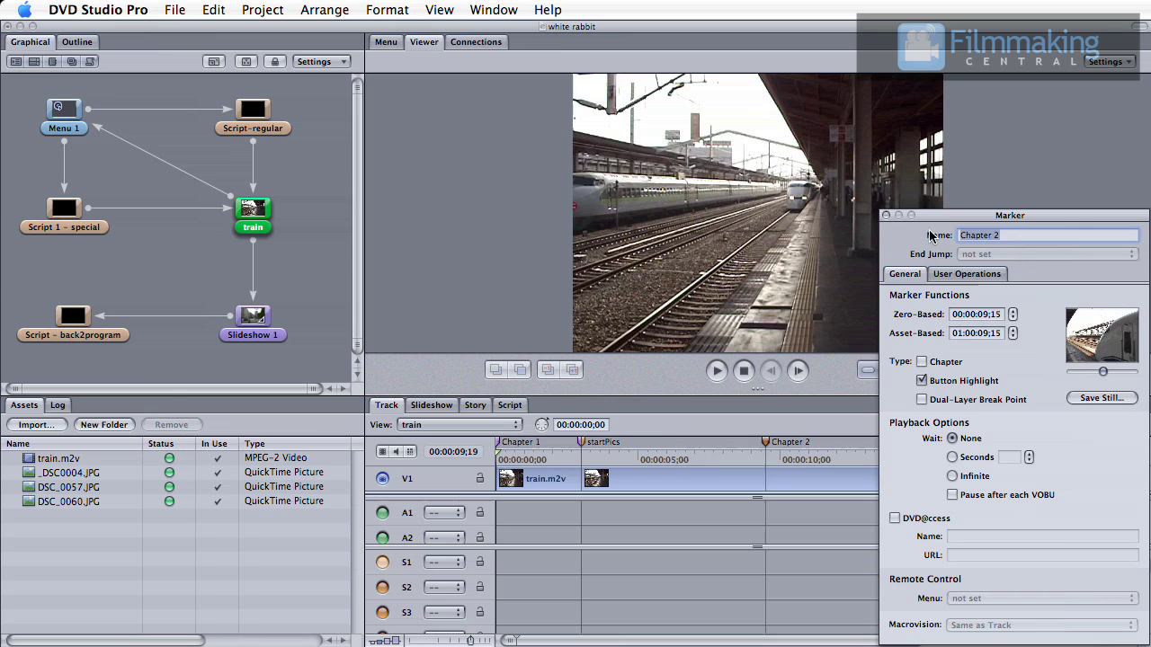
pyautogui.write('endPics')
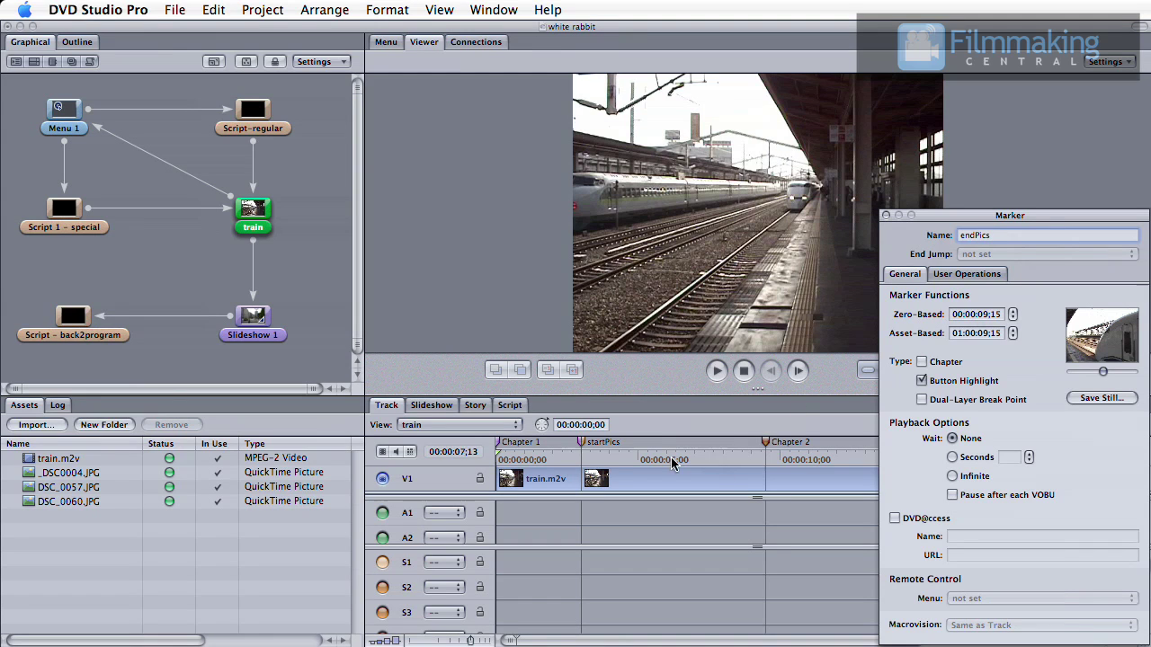
# Step: Add a subtitle clip to stream S1 at the playhead position
pyautogui.click(500, 459)
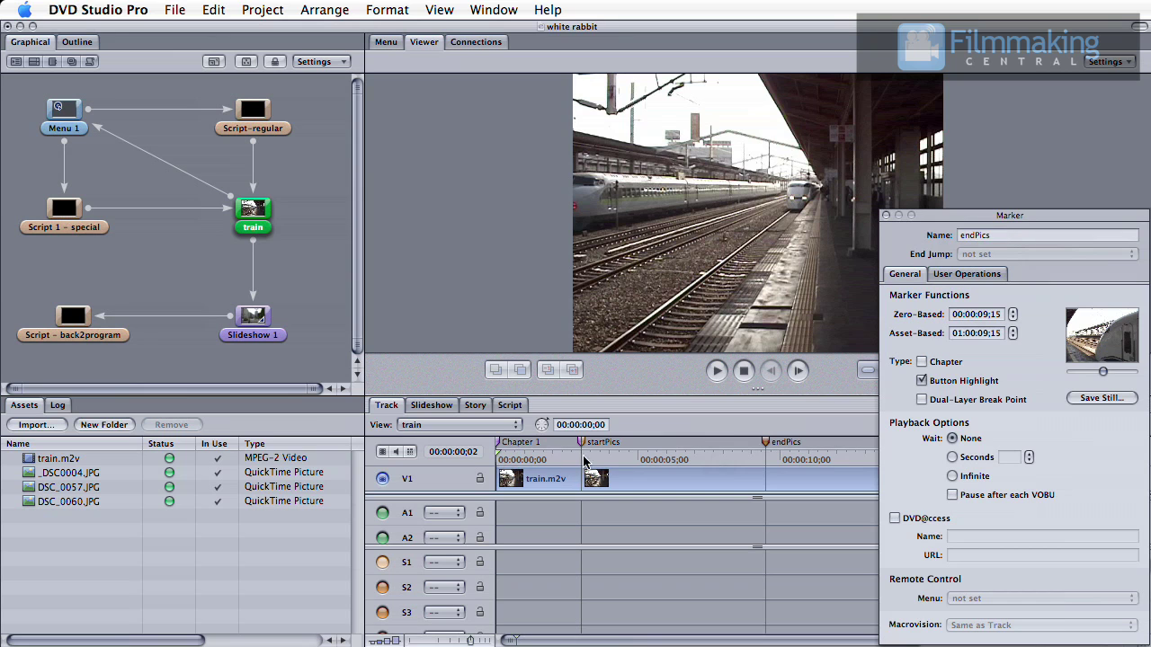
pyautogui.click(632, 456)
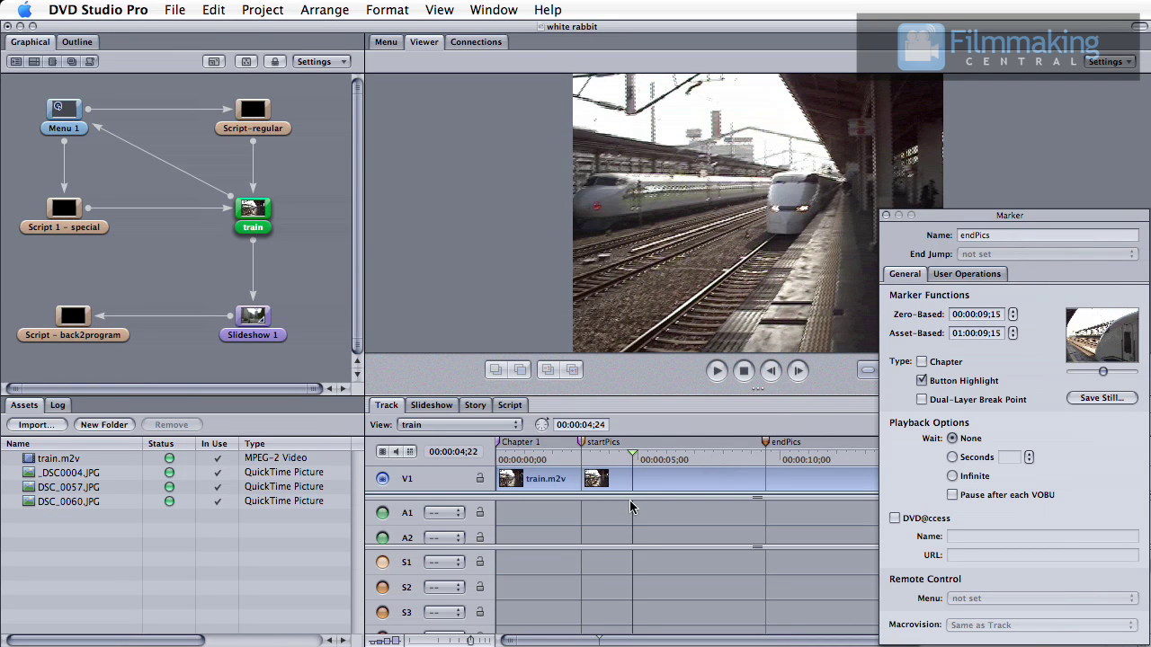
pyautogui.rightClick(627, 562)
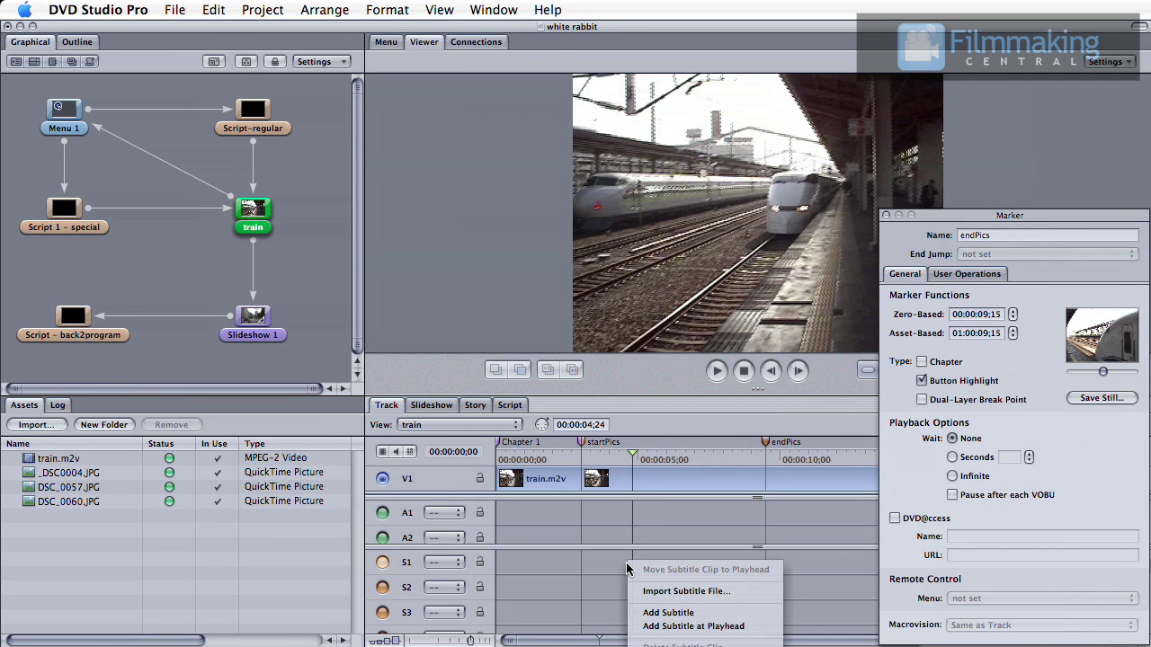
pyautogui.click(653, 611)
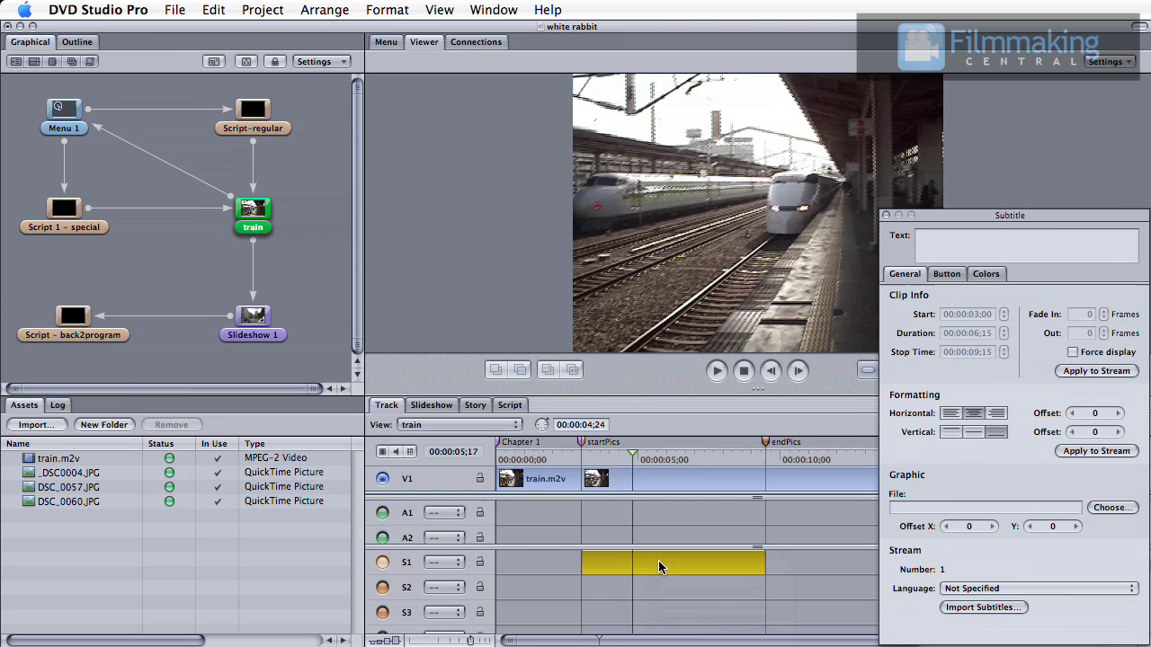
# Step: Assign rabbit.pct as the subtitle clip's graphic
pyautogui.click(1115, 508)
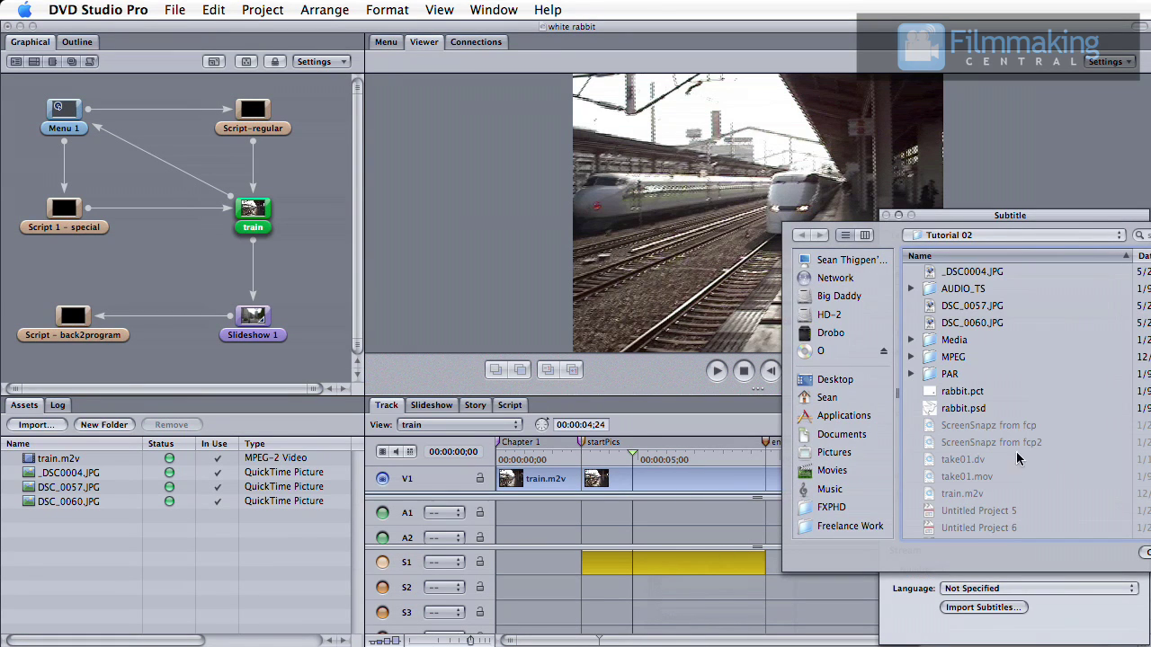
pyautogui.click(973, 393)
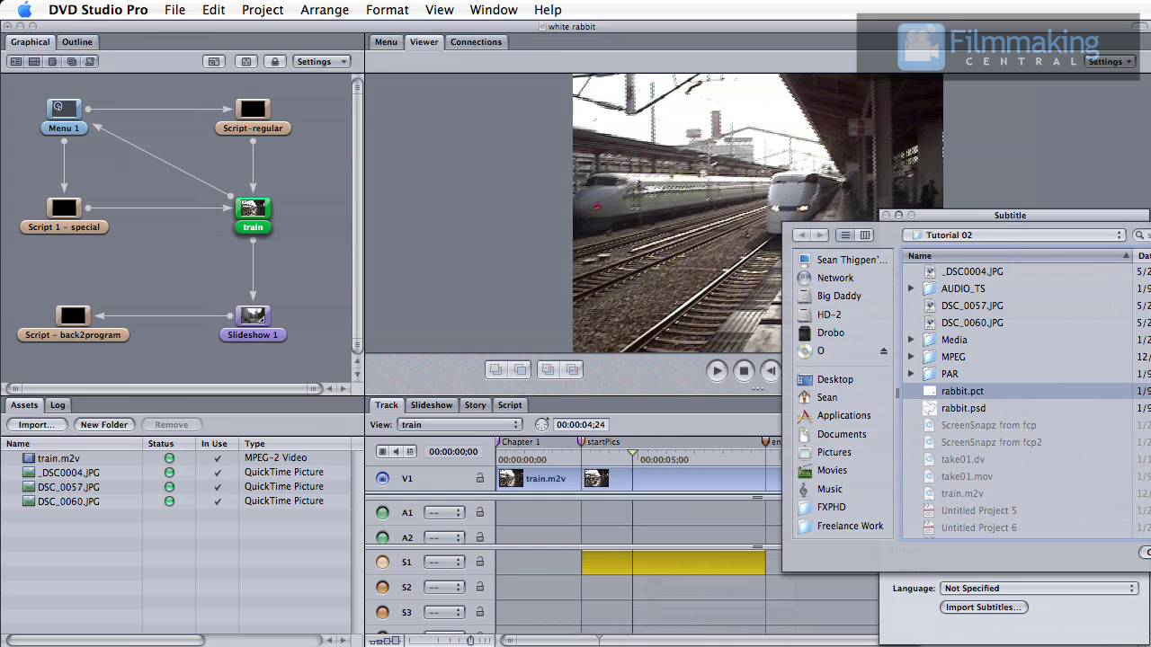
pyautogui.press('Return')
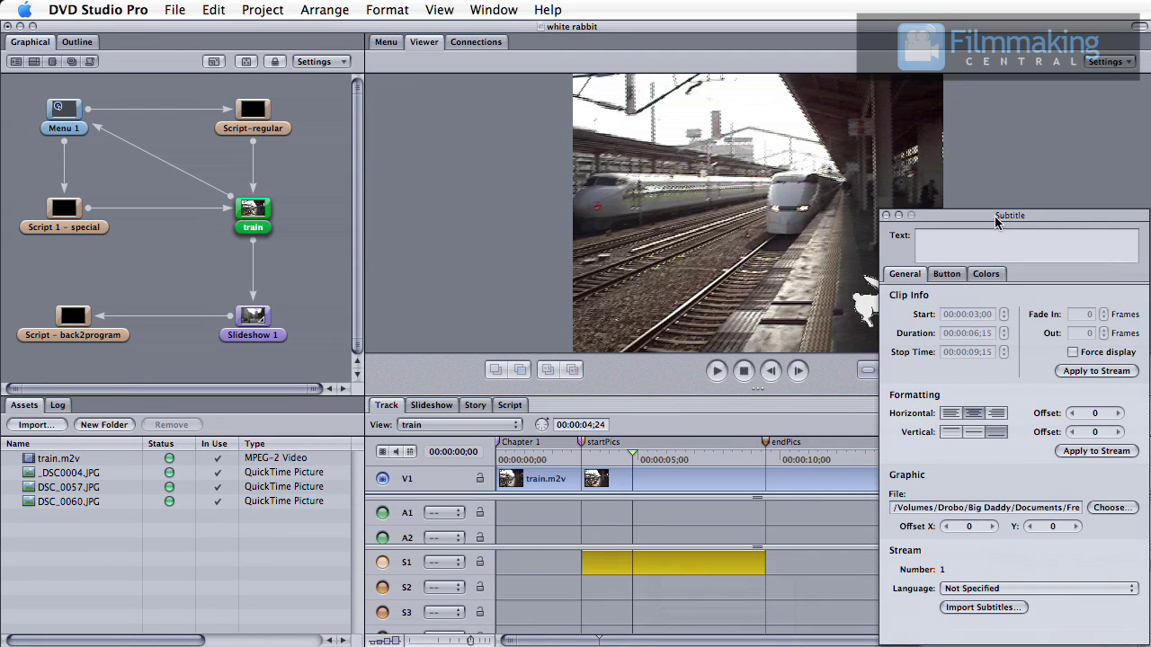
pyautogui.moveTo(994, 216); pyautogui.dragTo(964, 217)
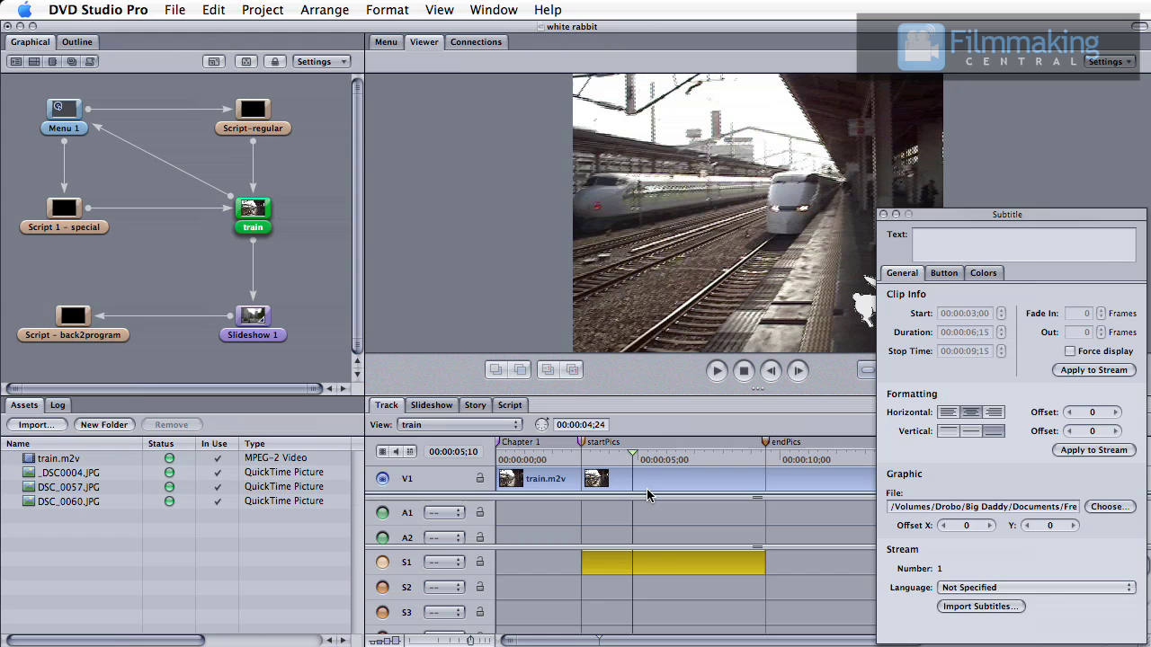
# Step: Draw a button area around the rabbit in the S1 subtitle clip
pyautogui.doubleClick(670, 562)
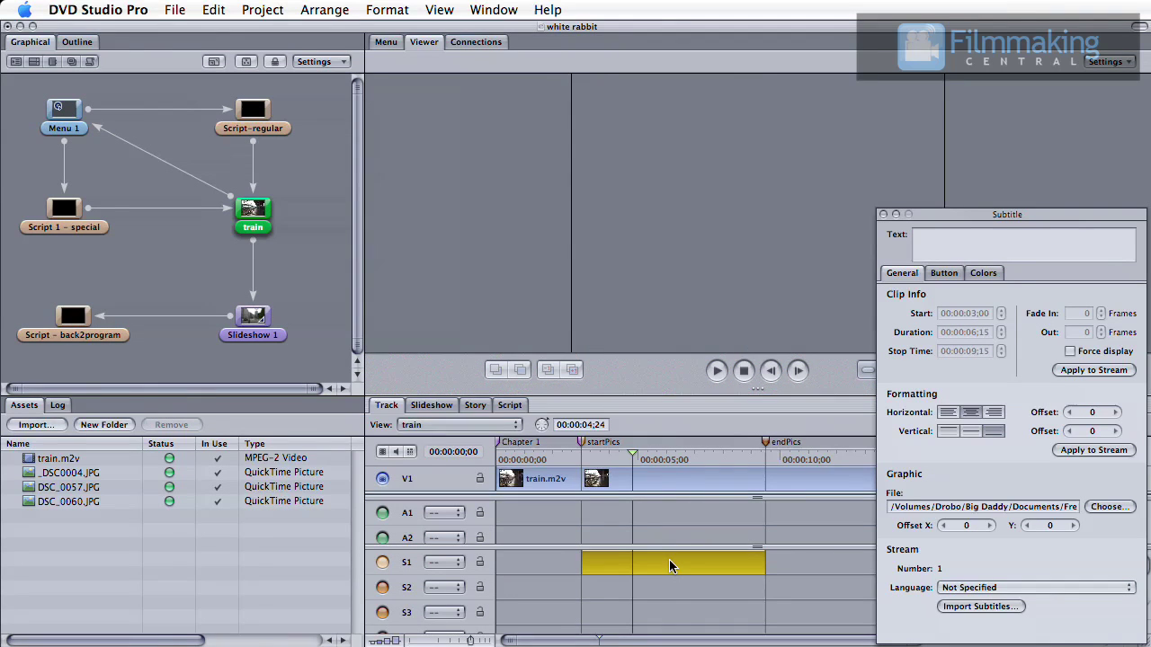
pyautogui.moveTo(965, 213); pyautogui.dragTo(325, 197)
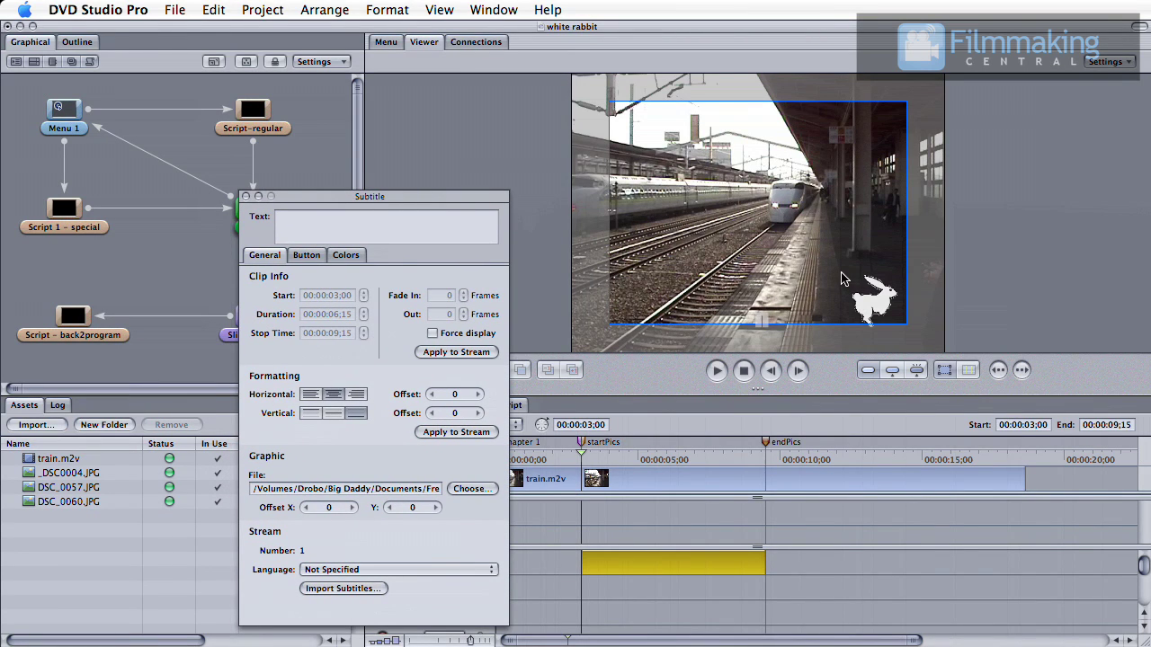
pyautogui.moveTo(841, 273); pyautogui.dragTo(907, 329)
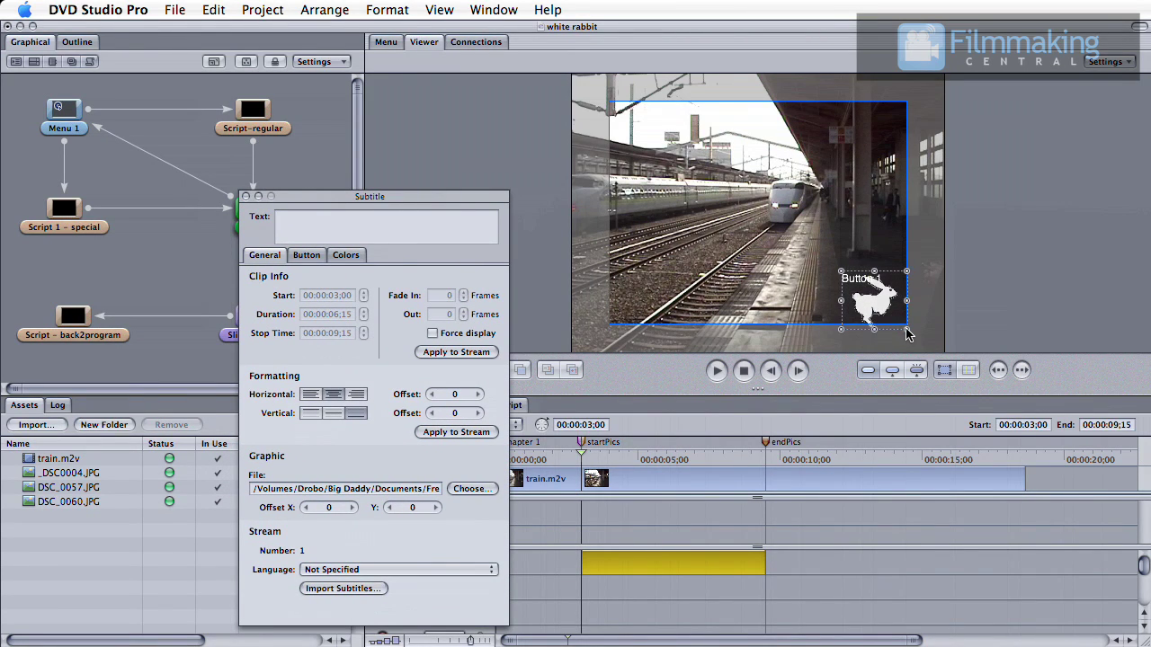
# Step: Set the rabbit button's jump target to Slideshow 1
pyautogui.click(306, 255)
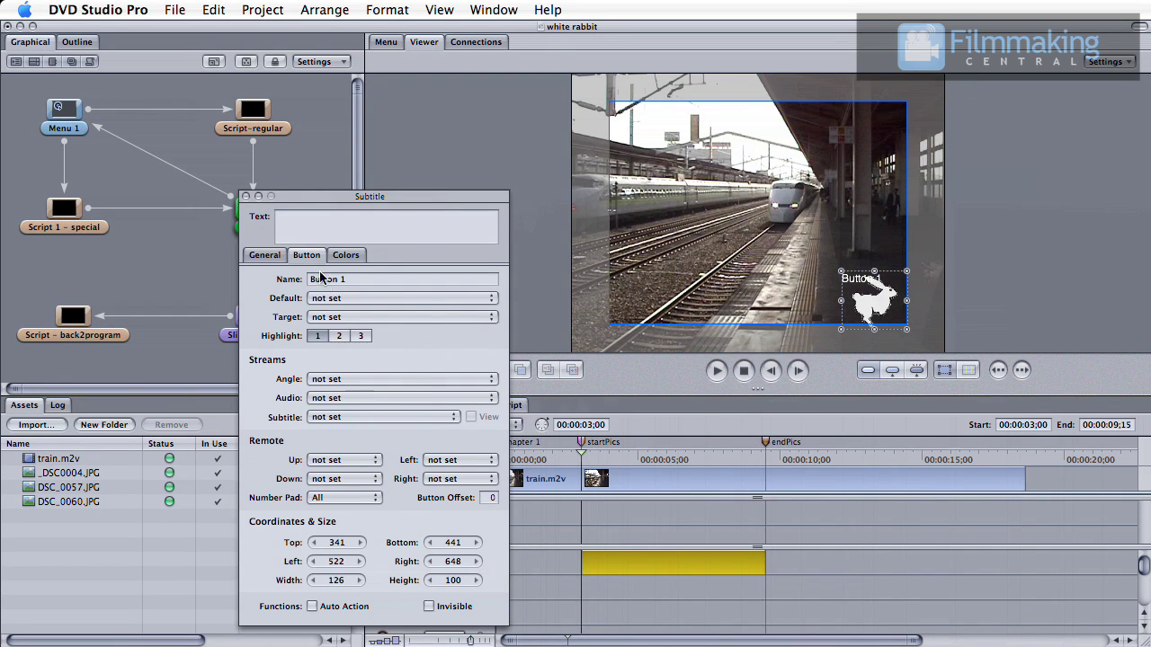
pyautogui.click(331, 317)
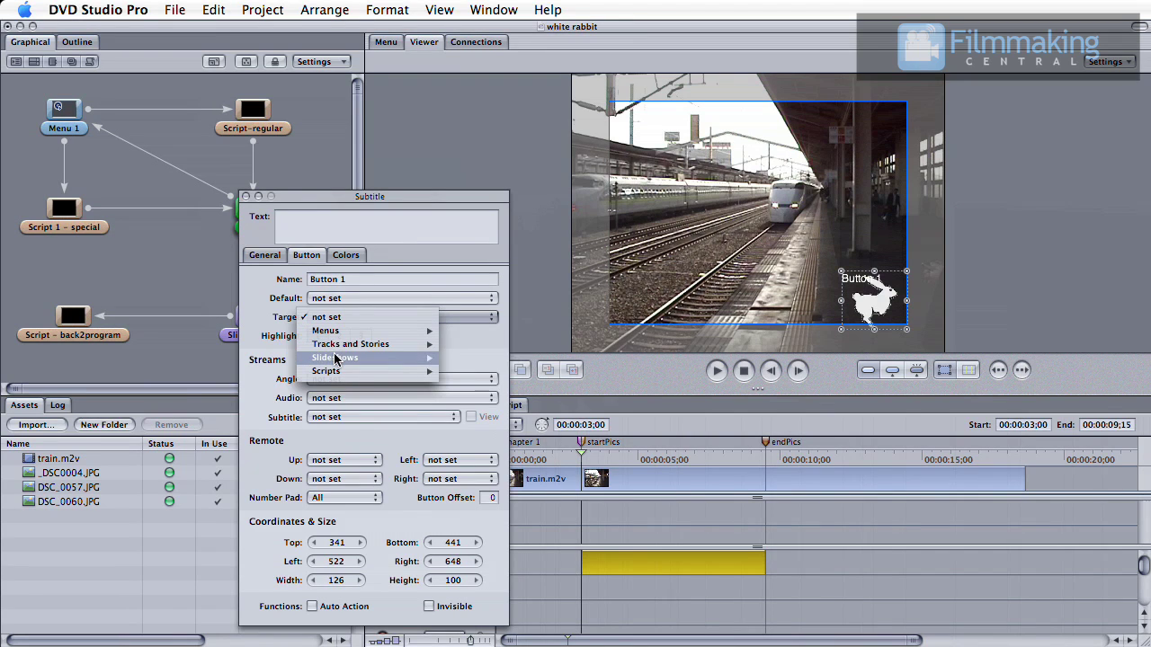
pyautogui.moveTo(423, 358)
pyautogui.moveTo(472, 358)
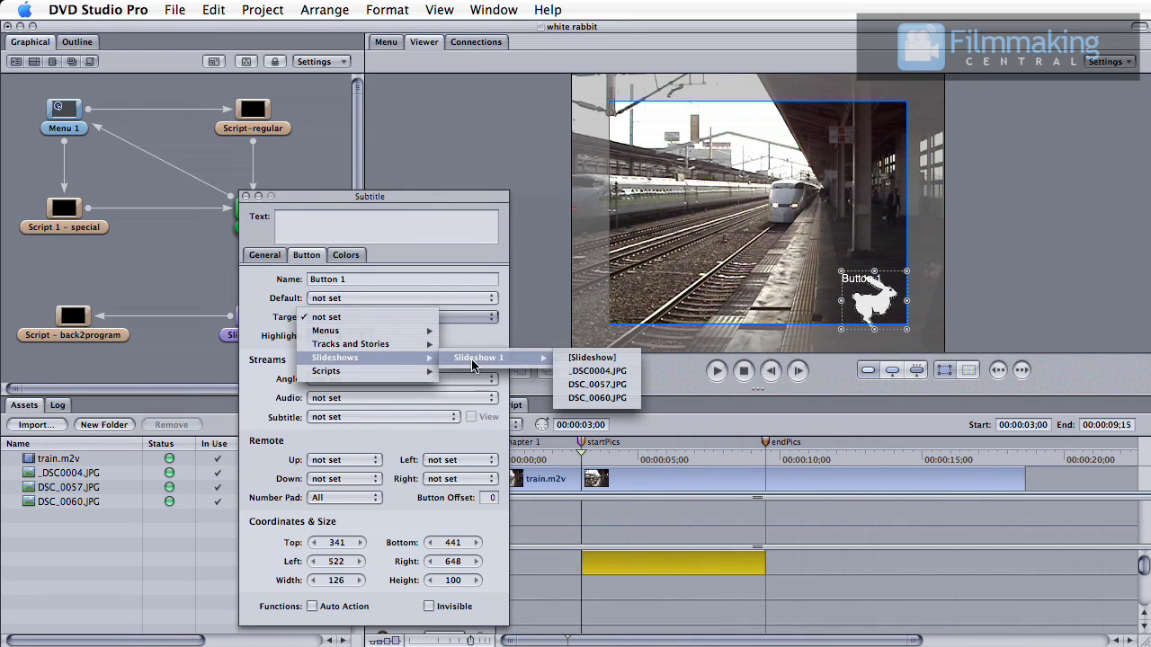
pyautogui.click(576, 364)
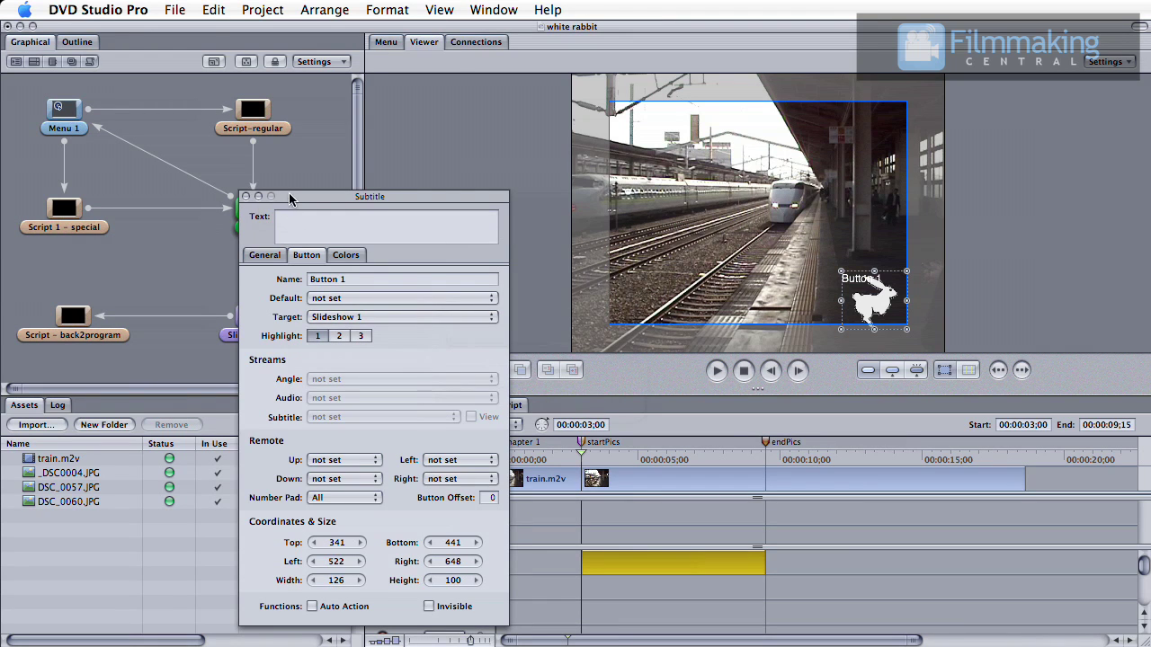
pyautogui.moveTo(290, 194); pyautogui.dragTo(297, 445)
# Step: Close the button settings, add a subtitle clip at the start of stream S2, and open Menu 1
pyautogui.press('super+alt+i')
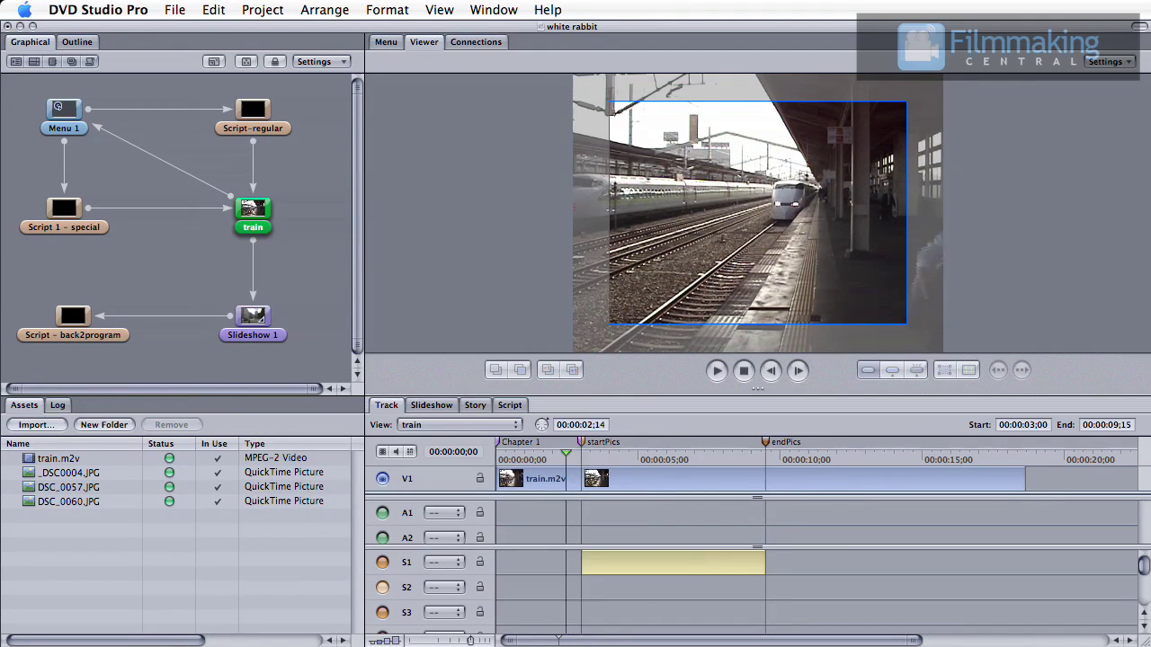
pyautogui.rightClick(508, 588)
pyautogui.click(529, 640)
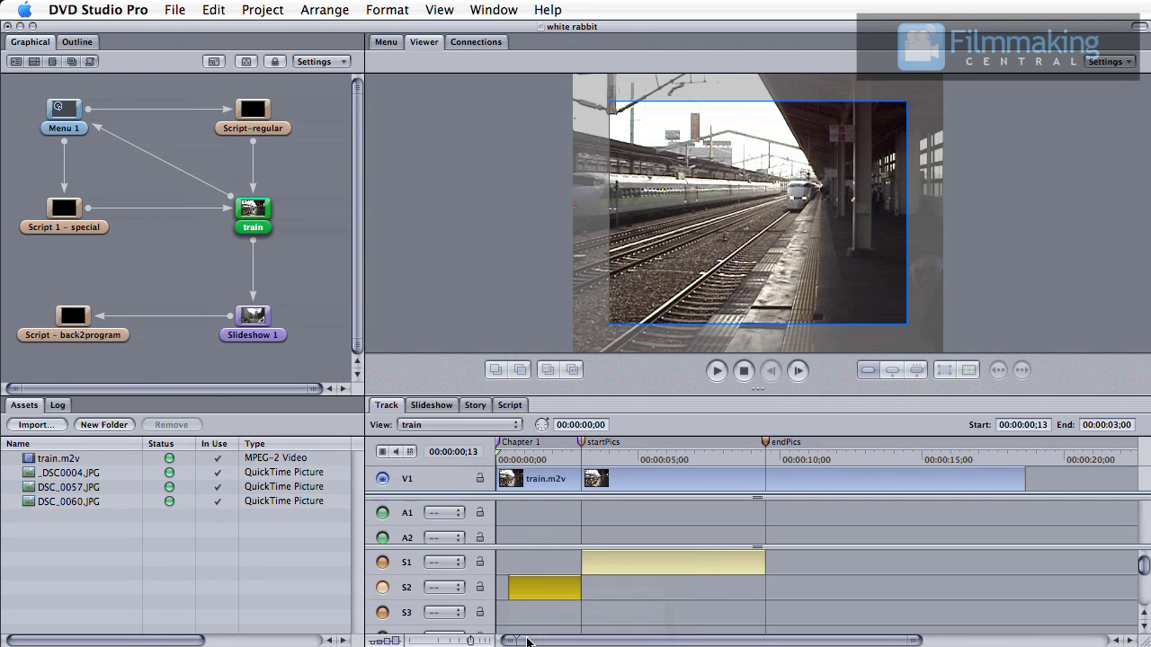
pyautogui.moveTo(543, 588); pyautogui.dragTo(521, 588)
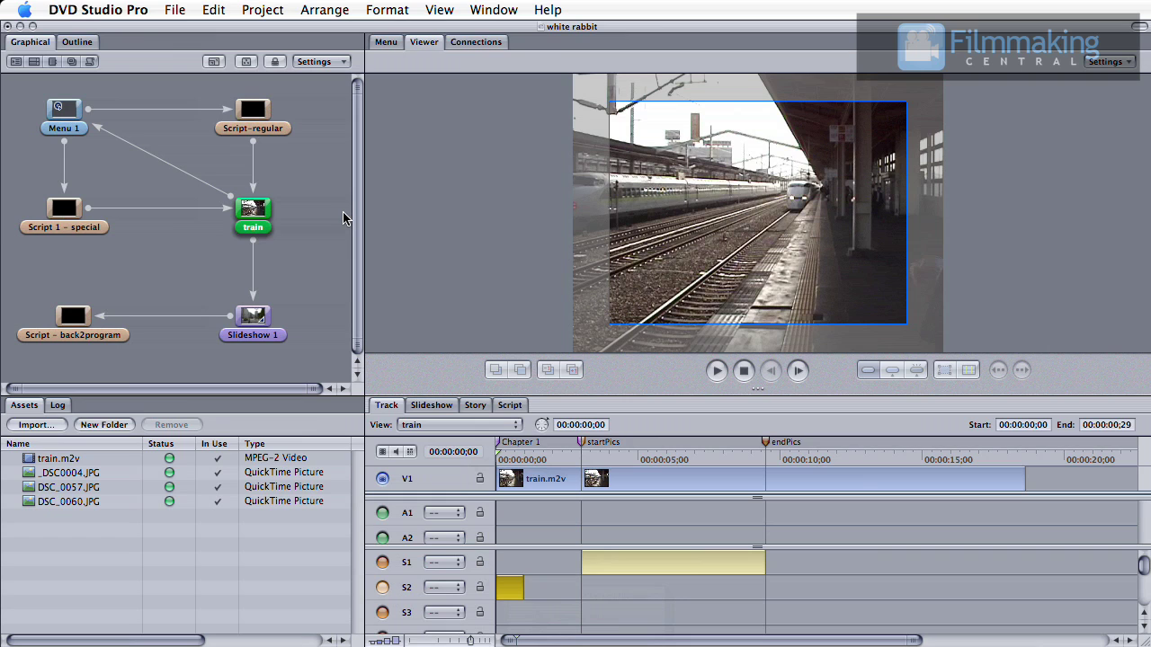
pyautogui.click(257, 112)
pyautogui.doubleClick(76, 111)
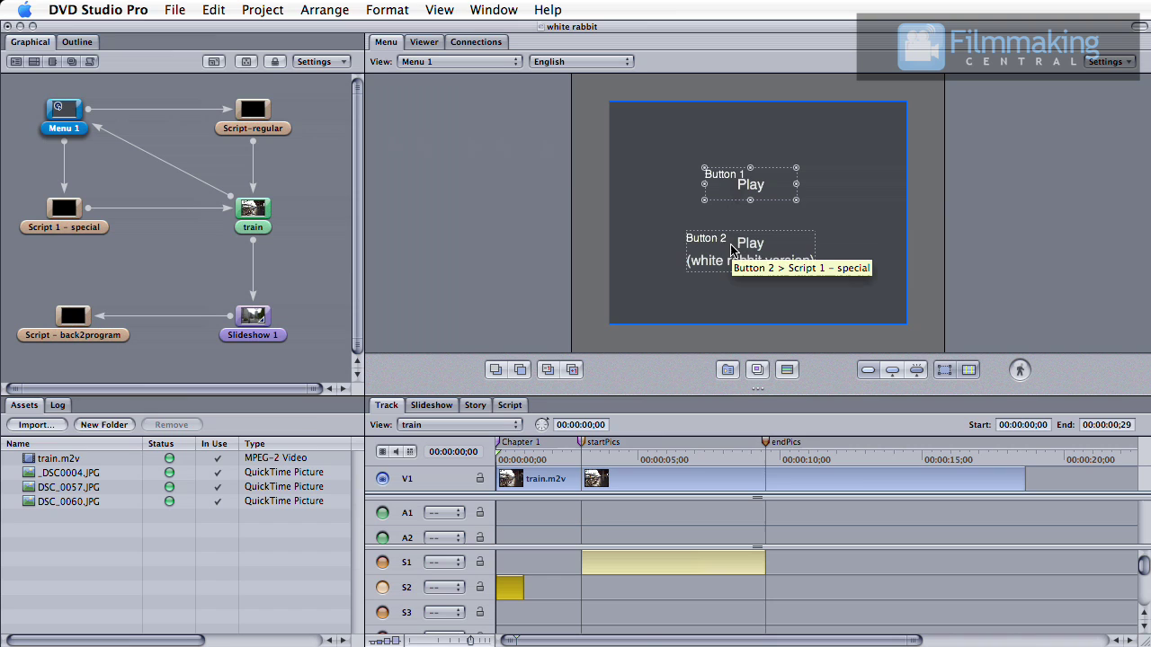
# Step: Open Script-regular and review its Subtitle Stream 2 off and Jump train::Chapter 1 commands
pyautogui.click(259, 113)
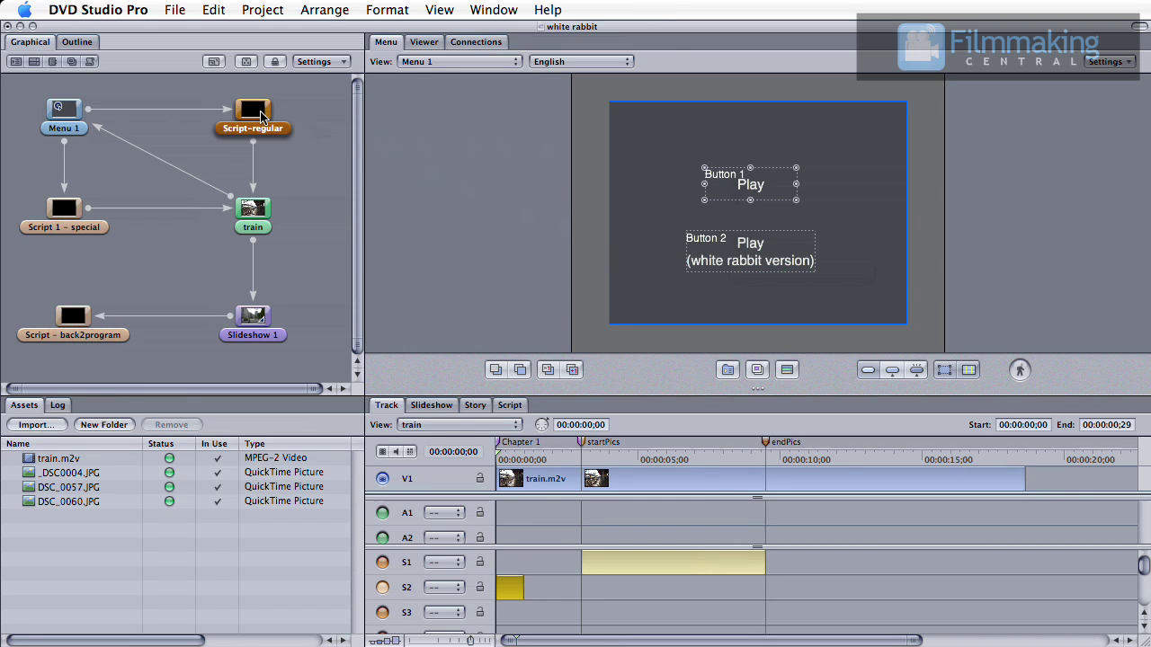
pyautogui.doubleClick(261, 115)
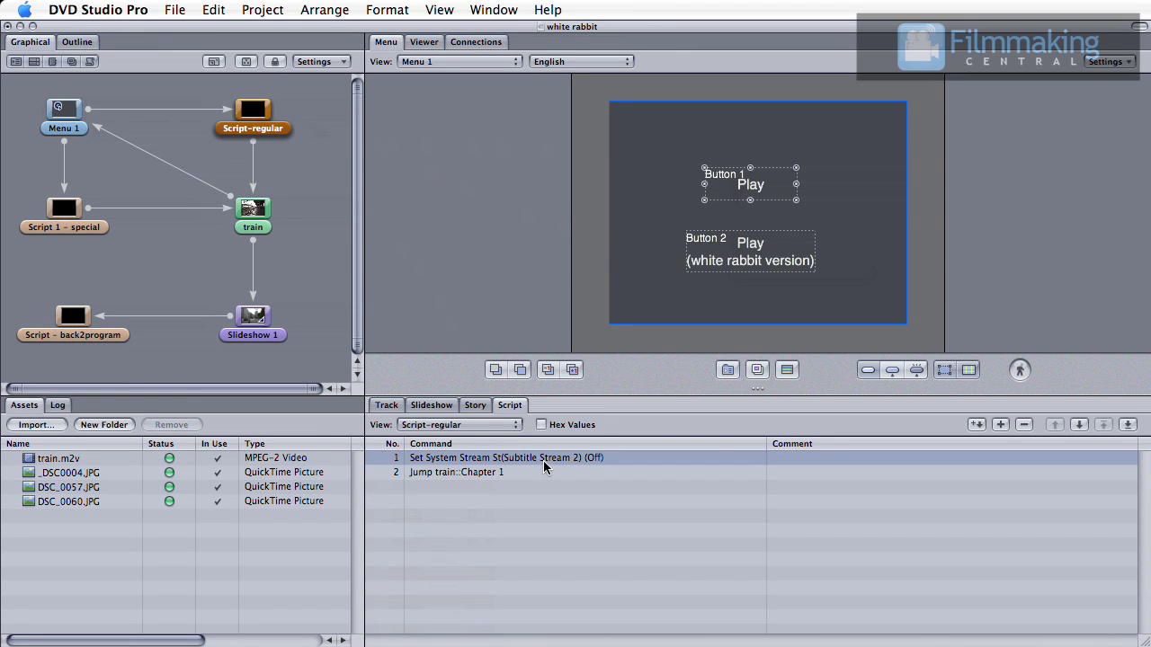
pyautogui.moveTo(509, 646); pyautogui.dragTo(857, 192)
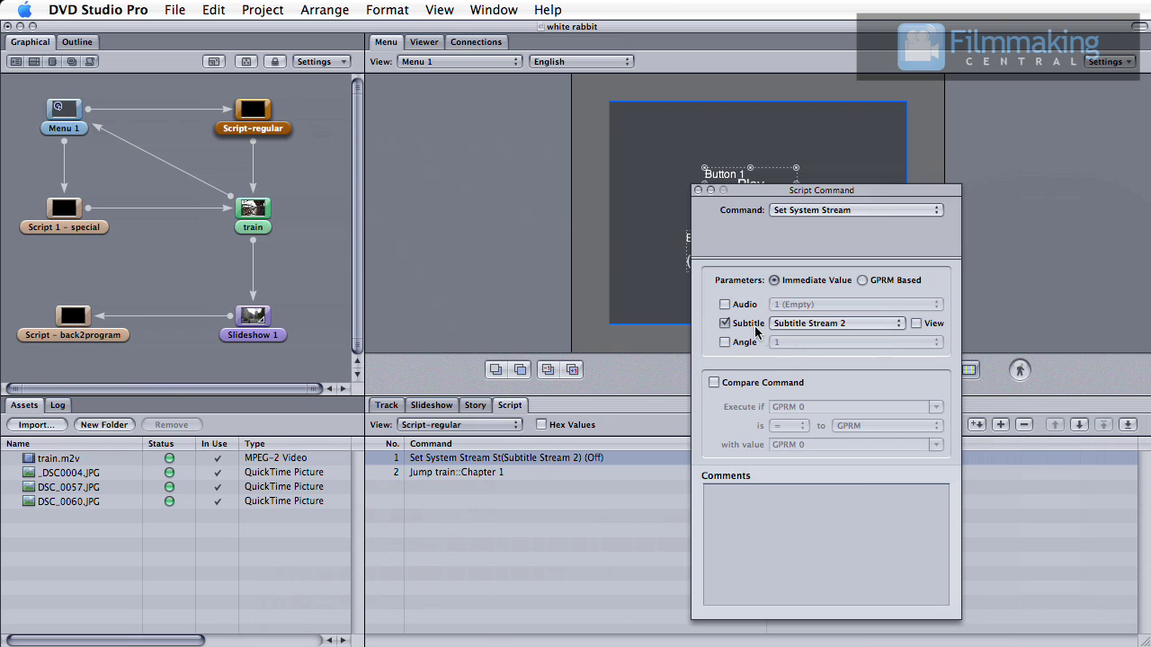
pyautogui.click(794, 323)
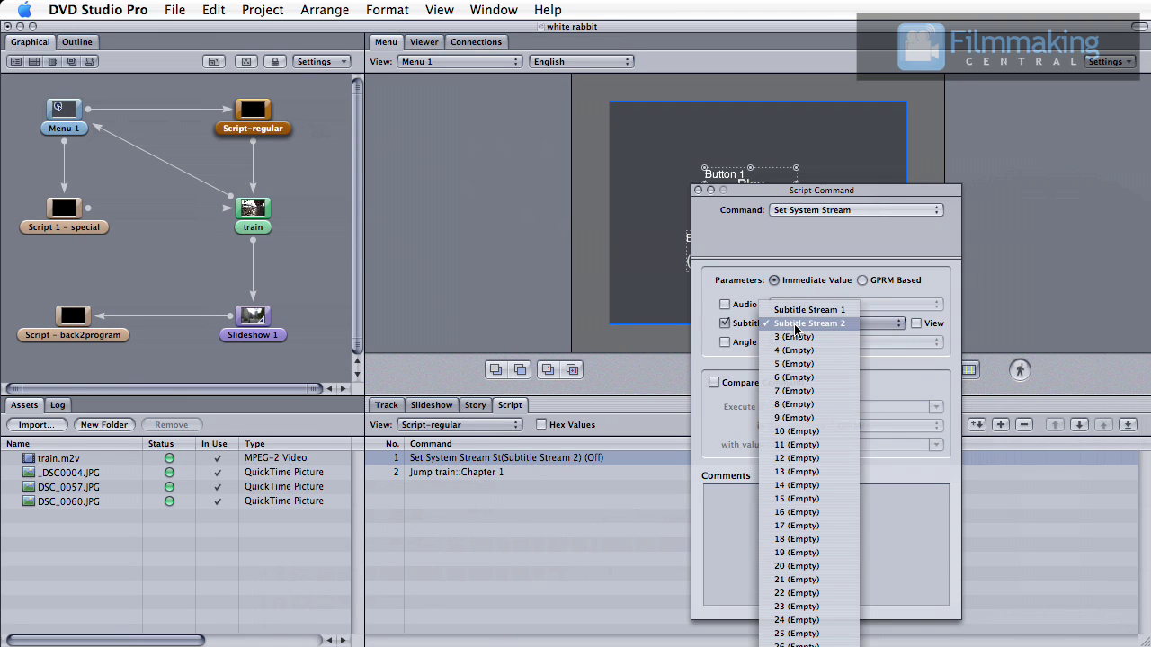
pyautogui.click(730, 347)
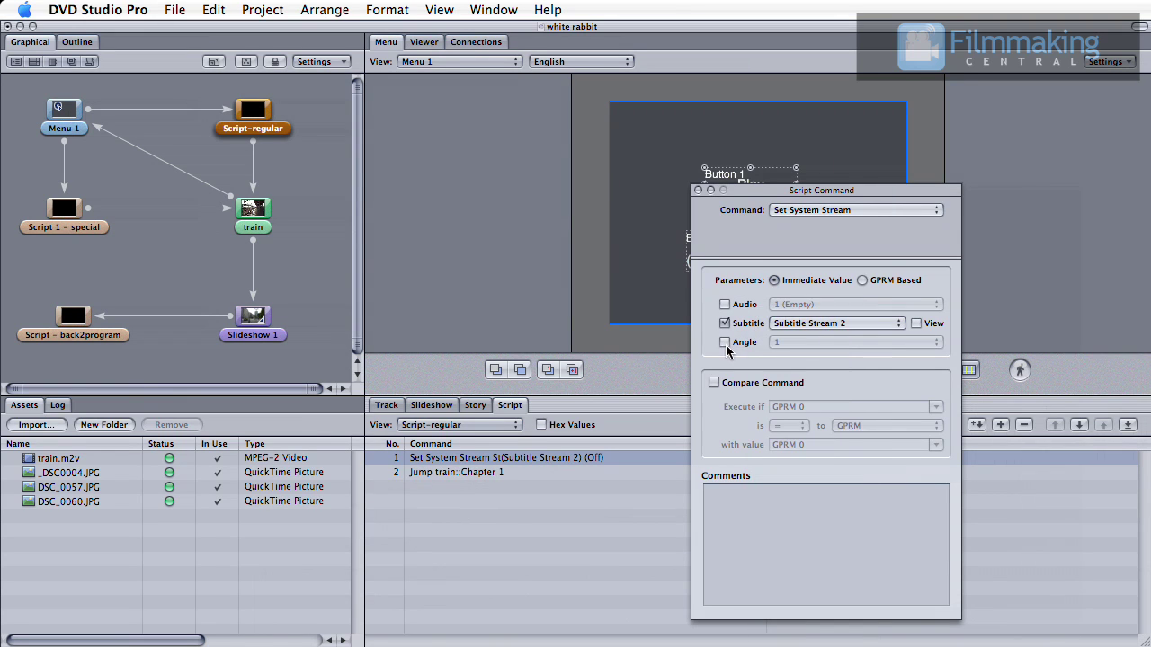
pyautogui.click(513, 472)
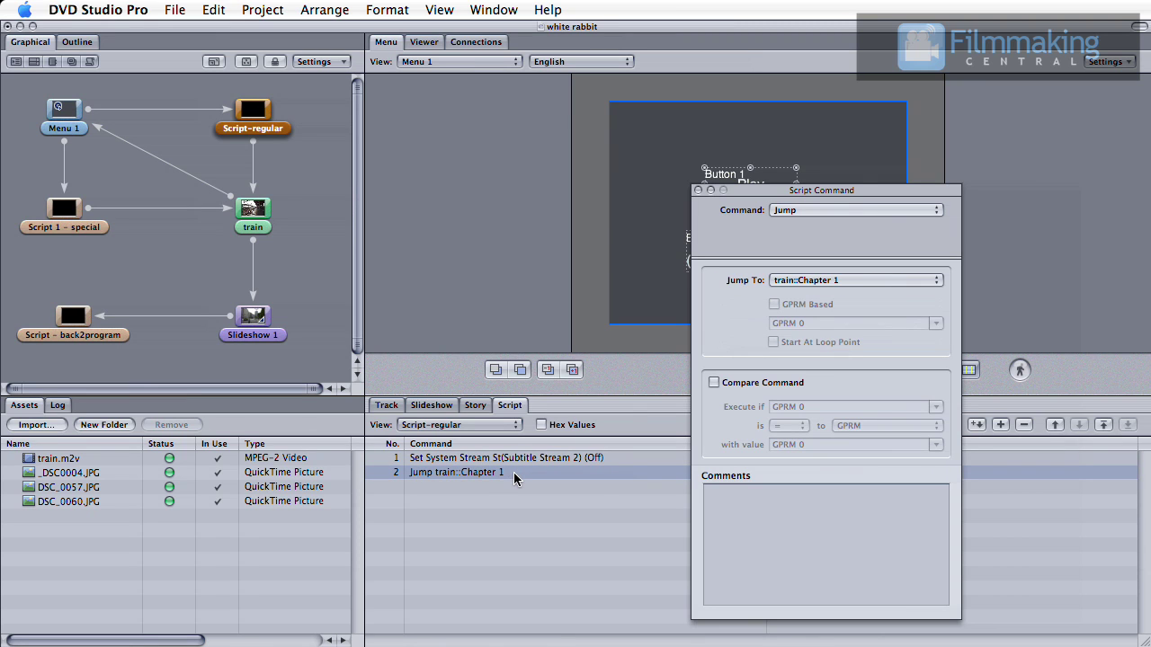
# Step: Open Script 1 – special and inspect its Subtitle Stream 1 on and Jump to train commands
pyautogui.click(64, 209)
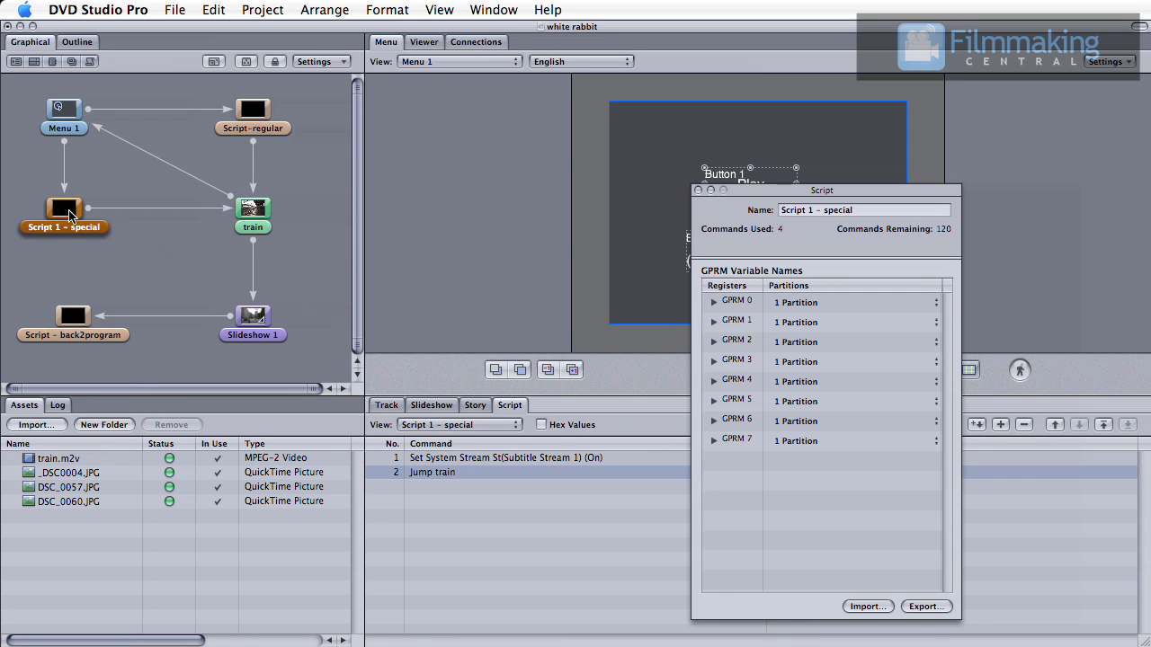
pyautogui.click(568, 457)
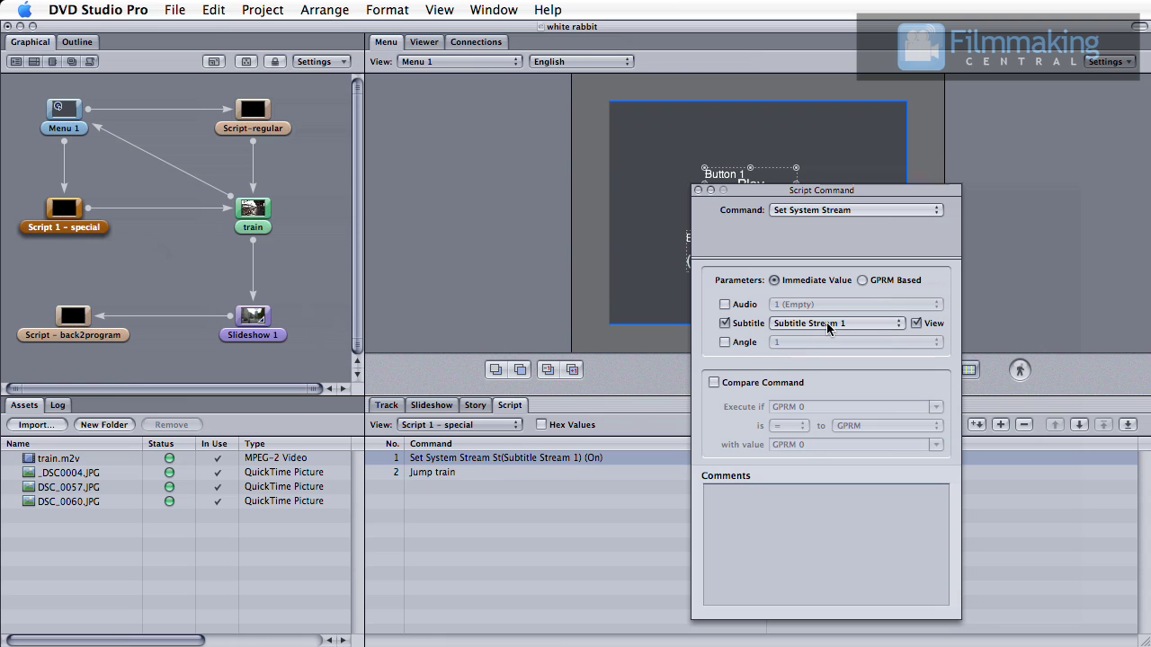
pyautogui.click(487, 473)
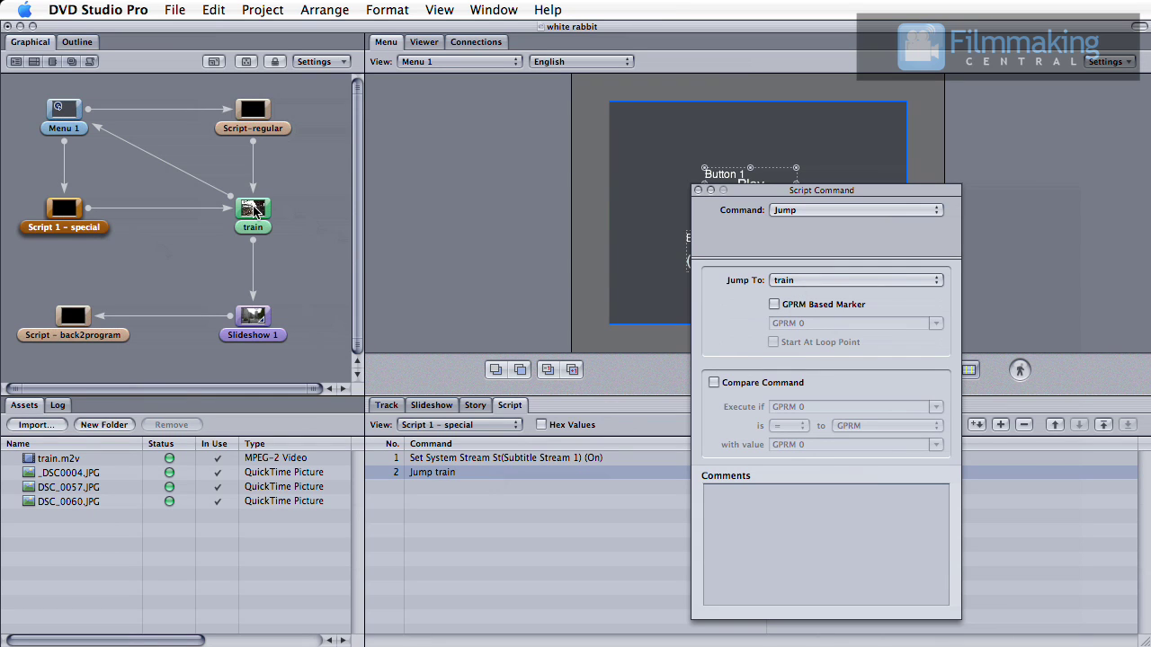
# Step: Point Script - back2program's Jump command at train::startPics
pyautogui.moveTo(252, 325)
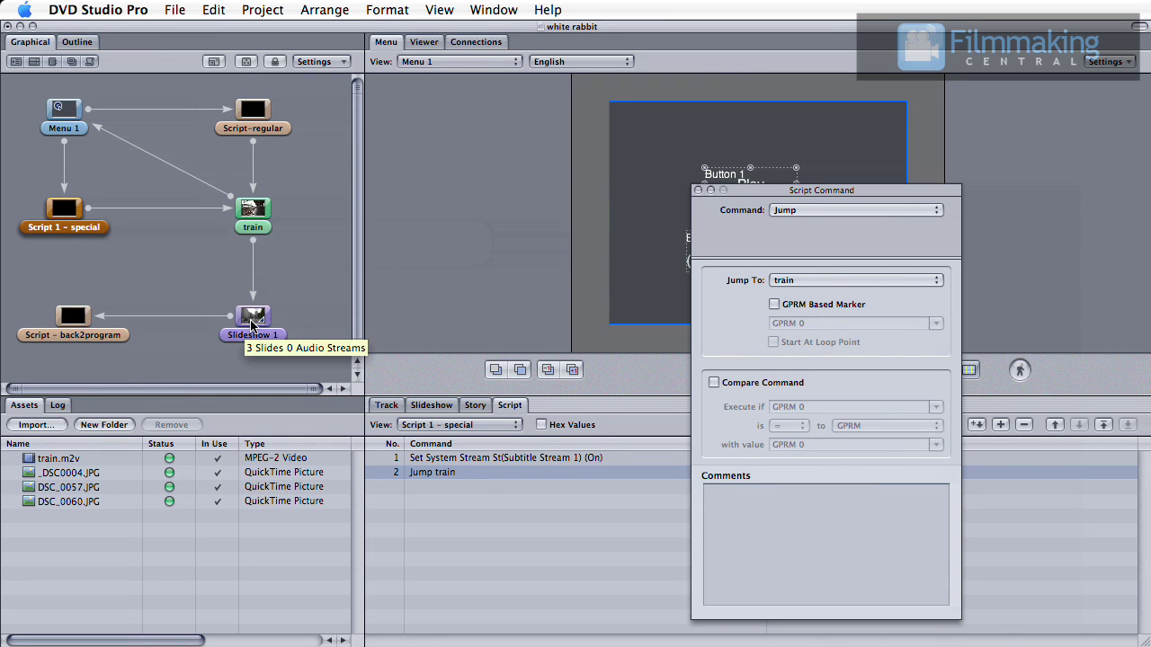
pyautogui.click(70, 320)
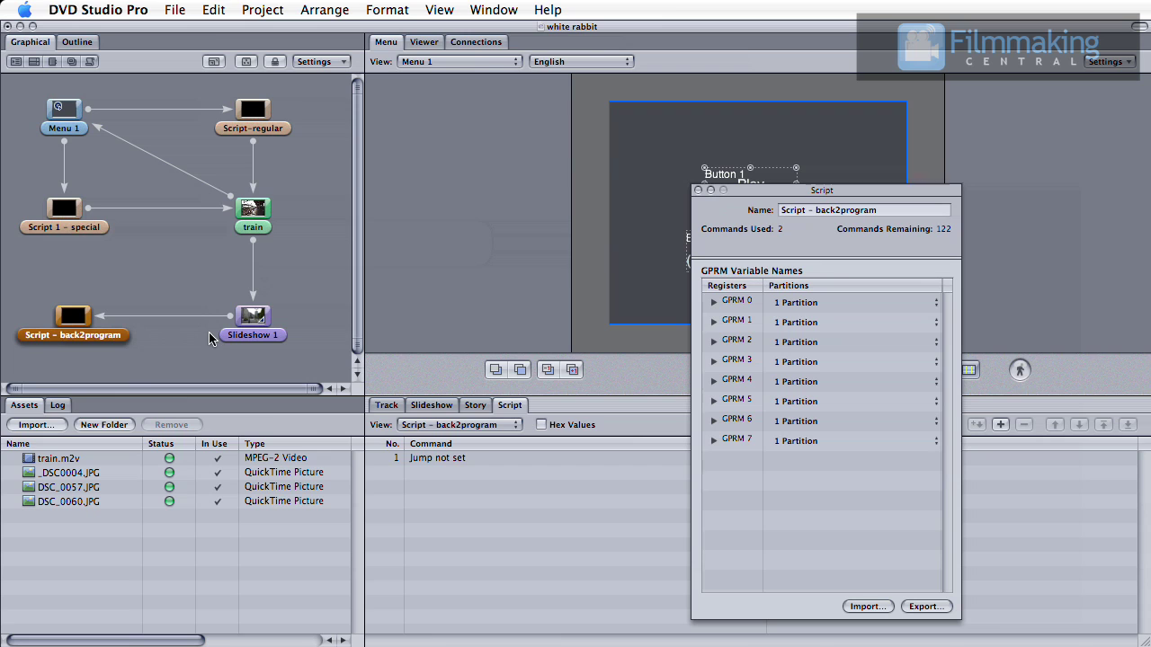
pyautogui.click(463, 460)
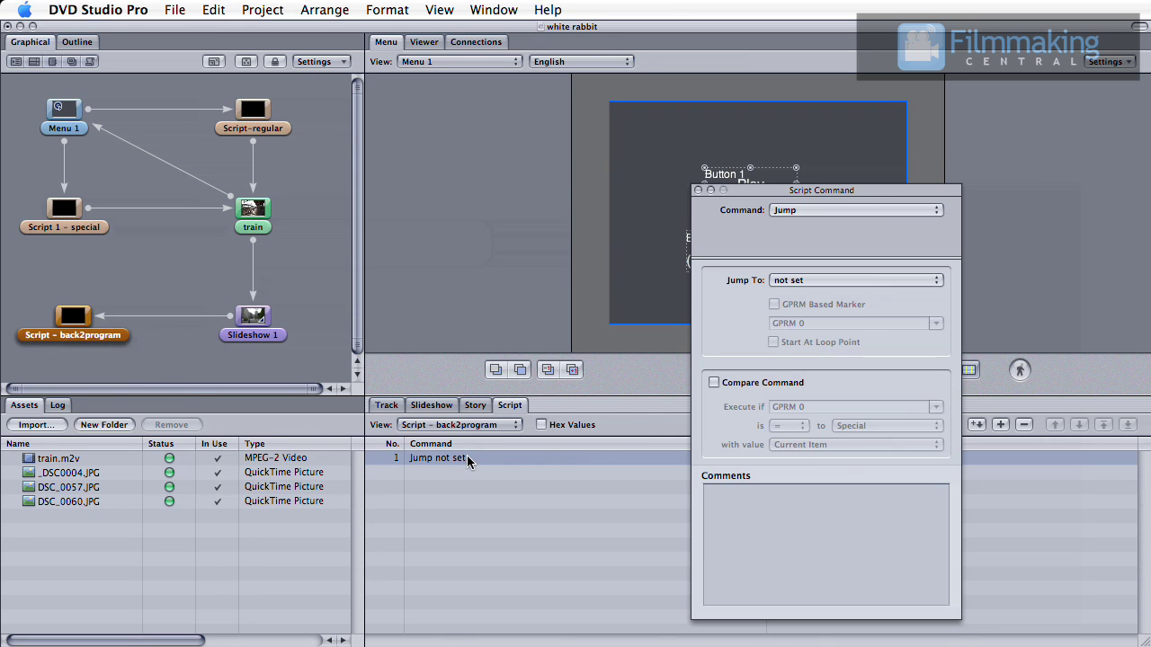
pyautogui.click(816, 284)
pyautogui.moveTo(817, 296)
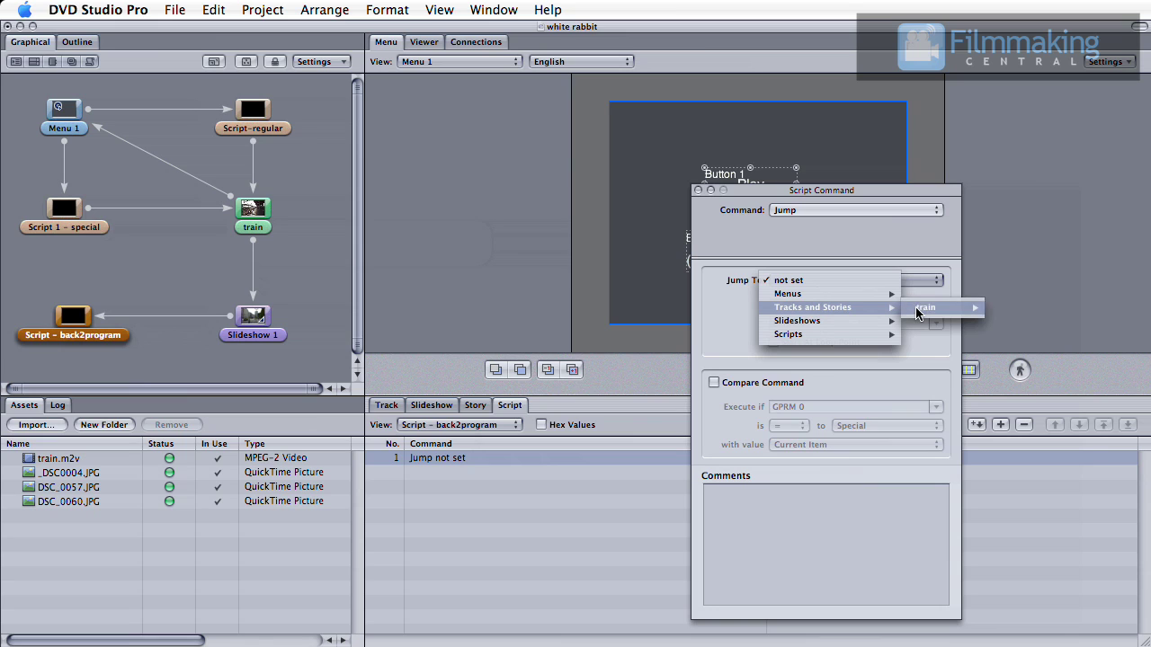
pyautogui.moveTo(930, 308)
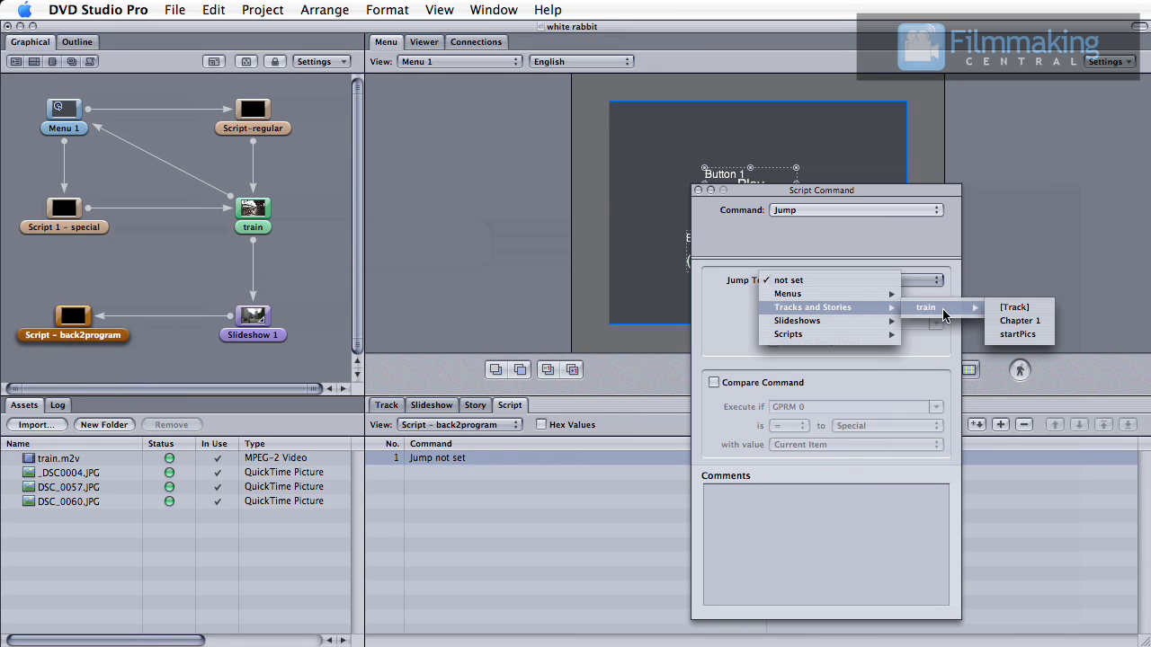
pyautogui.click(1014, 334)
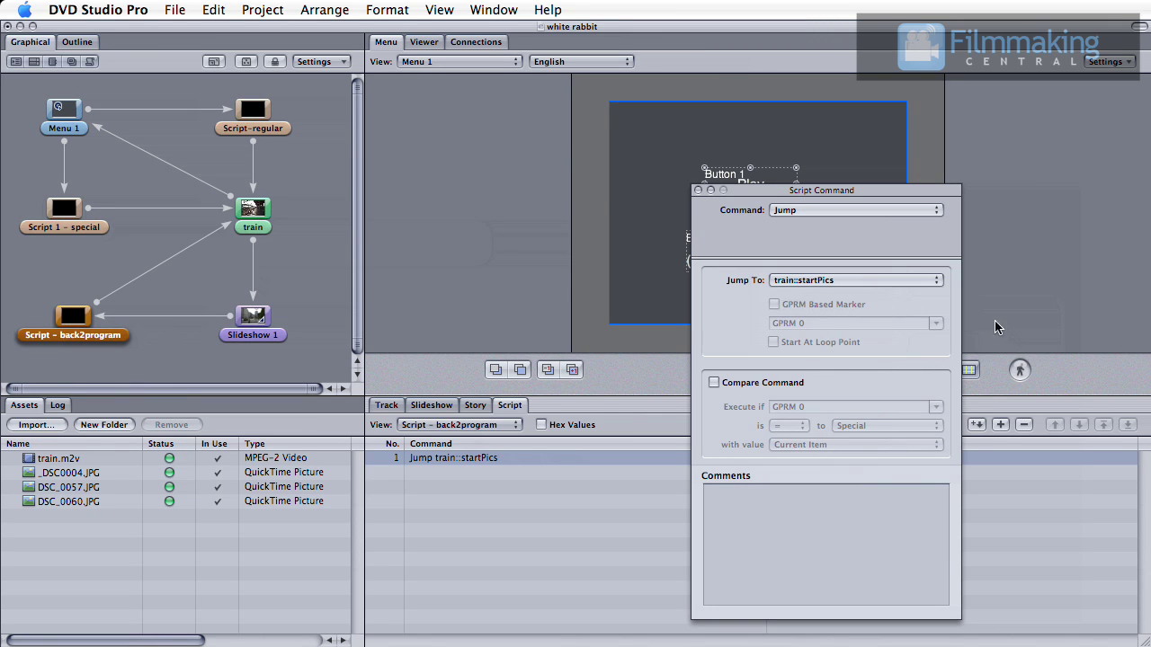